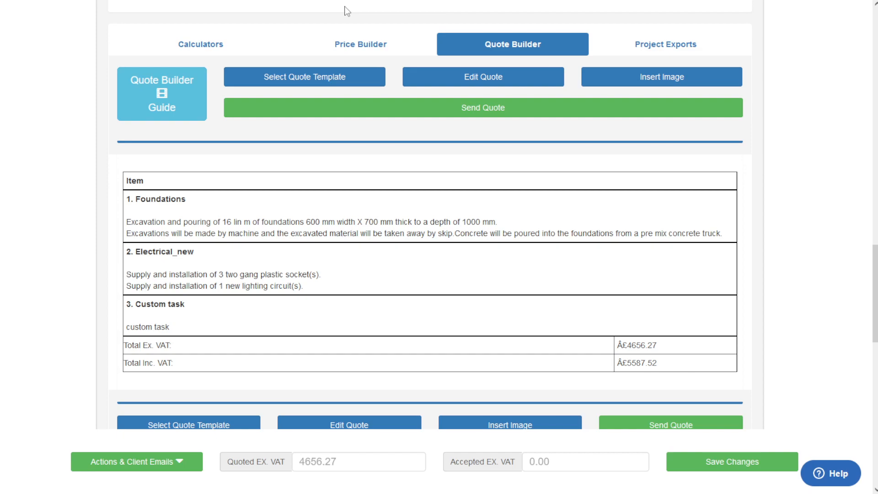
Step: Compare the Foundations description in the price builder with the matching text in the quote builder
left_click(388, 46)
scroll(617, 224, "down", 5)
scroll(604, 221, "down", 4)
scroll(601, 233, "up", 9)
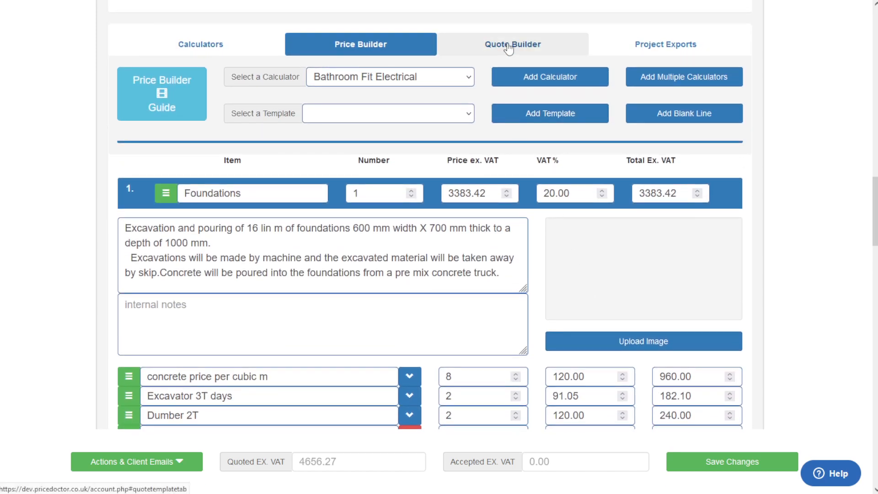
left_click(508, 46)
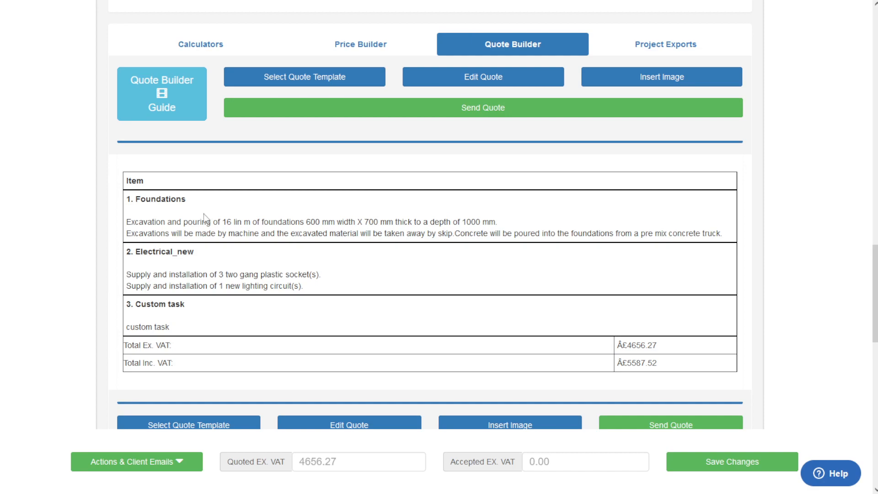
left_click_drag(127, 219, 502, 219)
left_click(502, 218)
left_click(371, 37)
left_click_drag(510, 274, 116, 225)
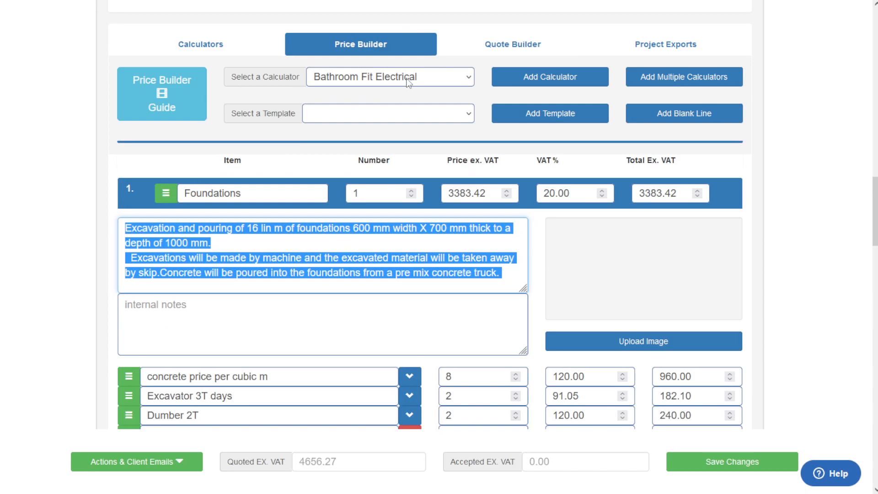
left_click(461, 46)
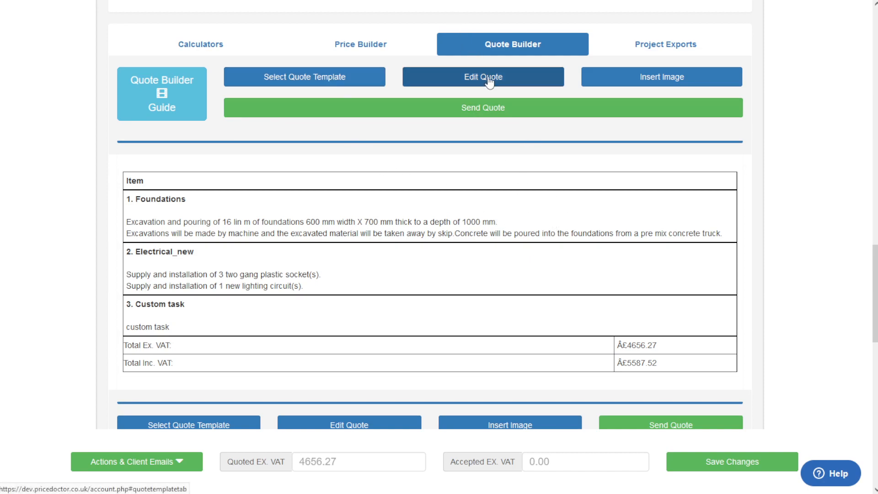
Step: Open the quote for editing, try to edit the text inside the item table, and discard the changes
left_click(517, 81)
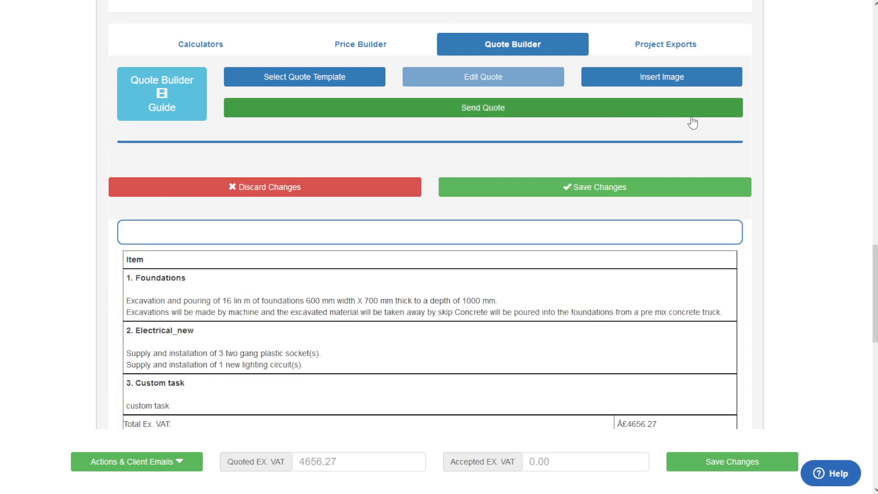
scroll(773, 149, "down", 3)
left_click(340, 115)
left_click(290, 355)
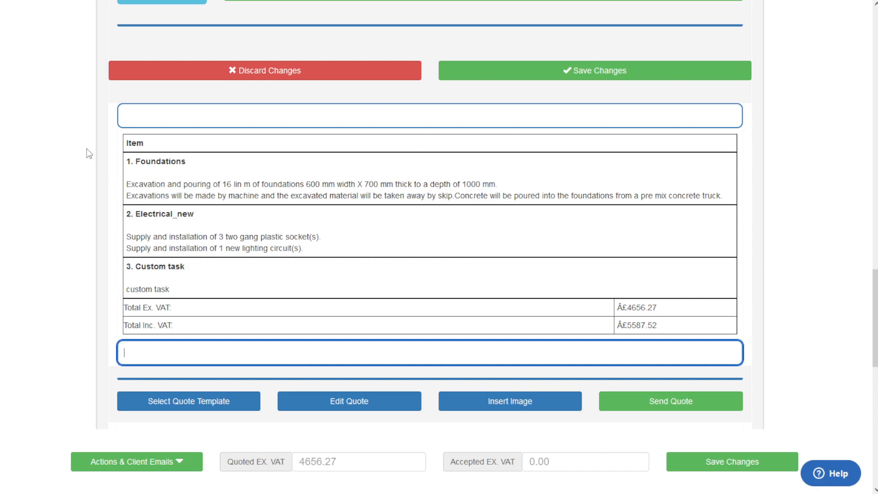
left_click(435, 205)
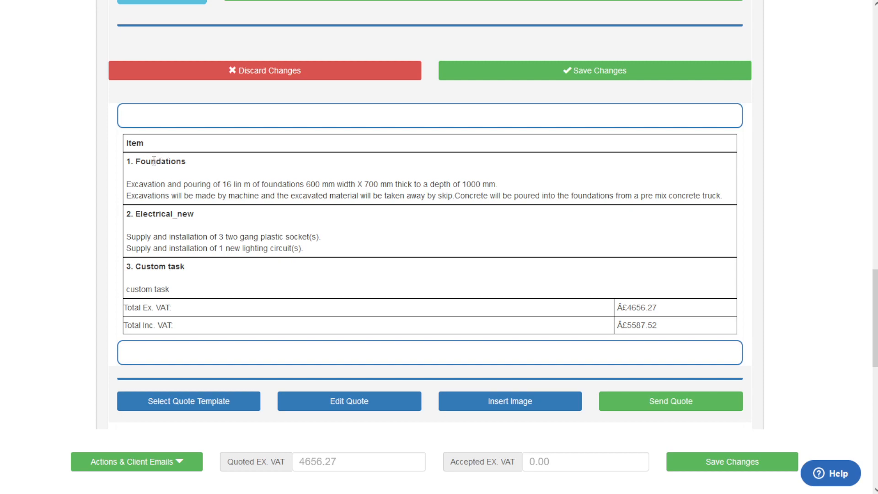
left_click_drag(497, 184, 250, 184)
left_click(232, 184)
triple_click(346, 185)
left_click(416, 236)
scroll(382, 192, "up", 1)
left_click(348, 138)
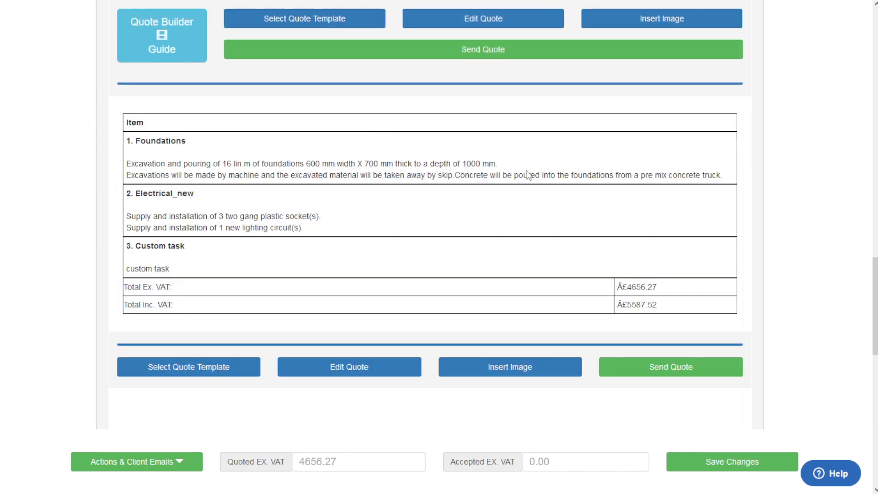
Step: Add the line "Additional description" to the end of the Foundations item's description in the price builder and save the project changes
scroll(434, 122, "up", 1)
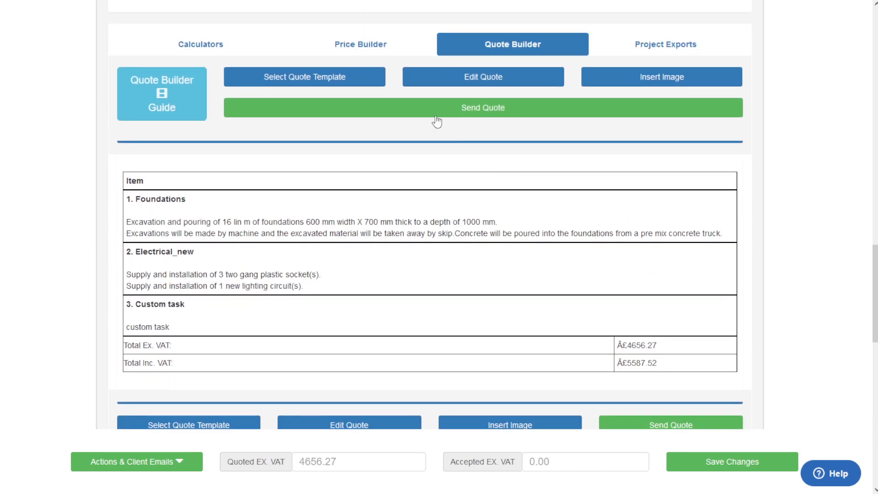
left_click(386, 54)
scroll(456, 197, "down", 3)
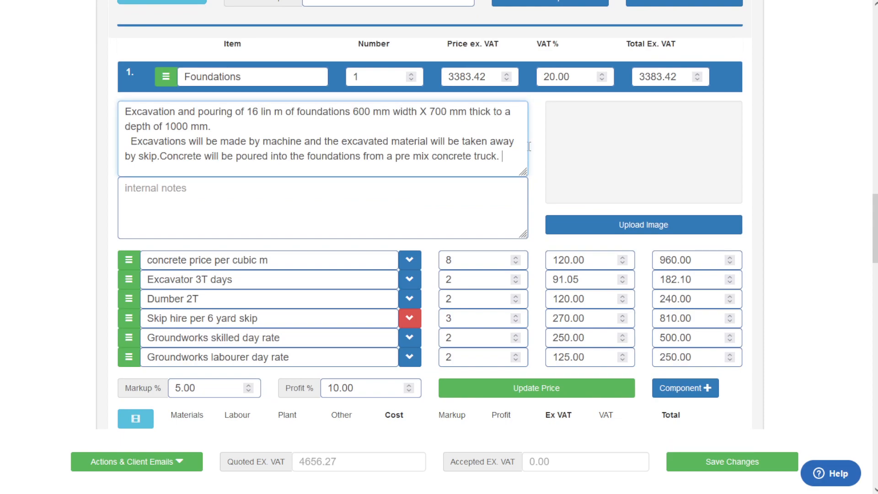
key("Return")
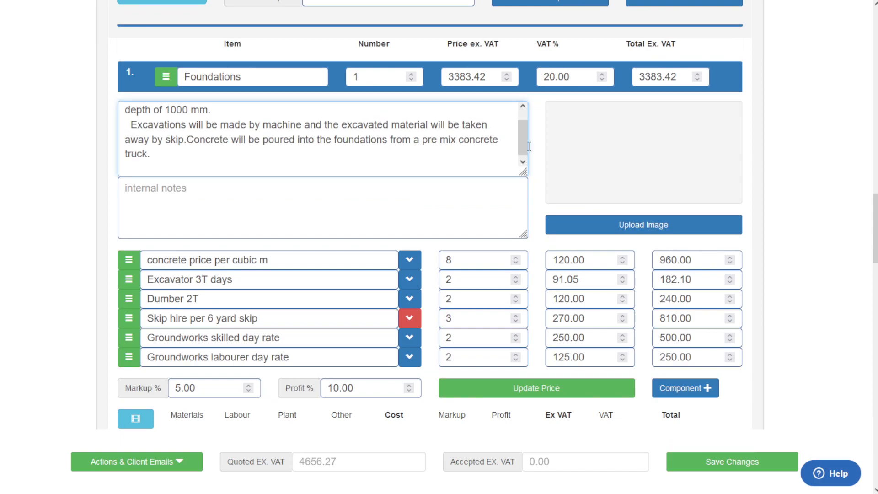
type("Additional description")
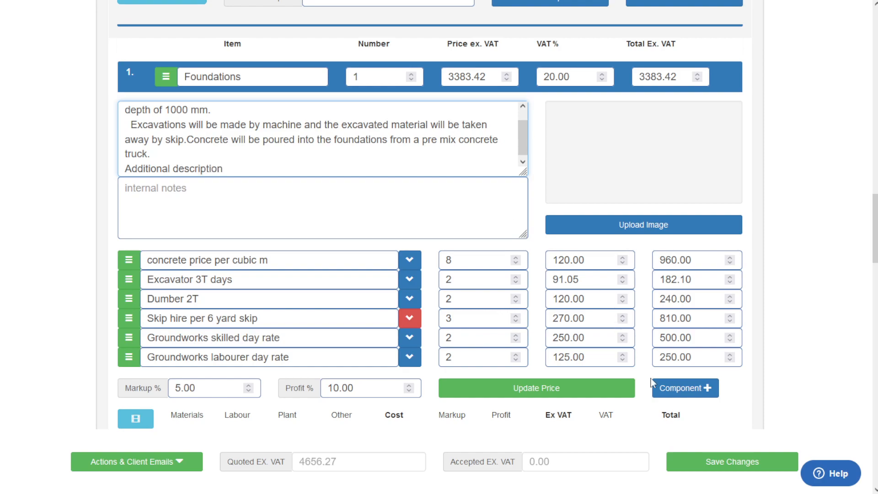
left_click(766, 450)
left_click(745, 464)
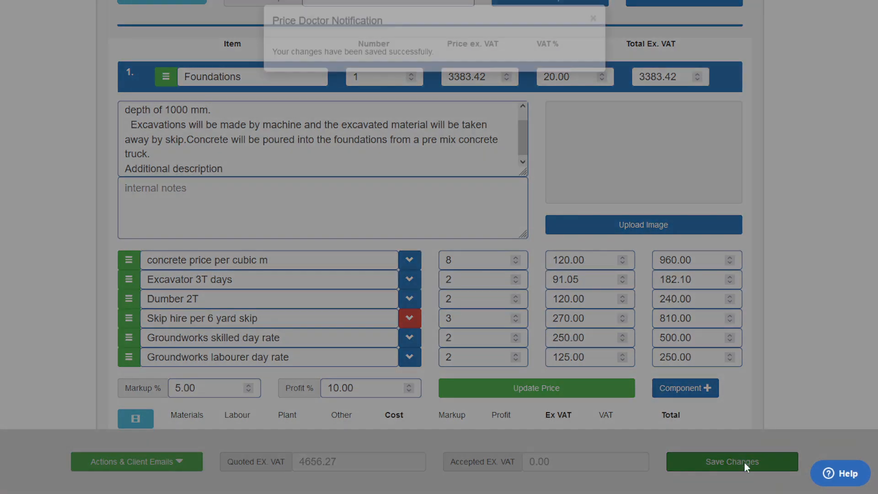
left_click(794, 242)
Step: Check the Foundations entry in the quote builder for the added description line
scroll(547, 141, "up", 4)
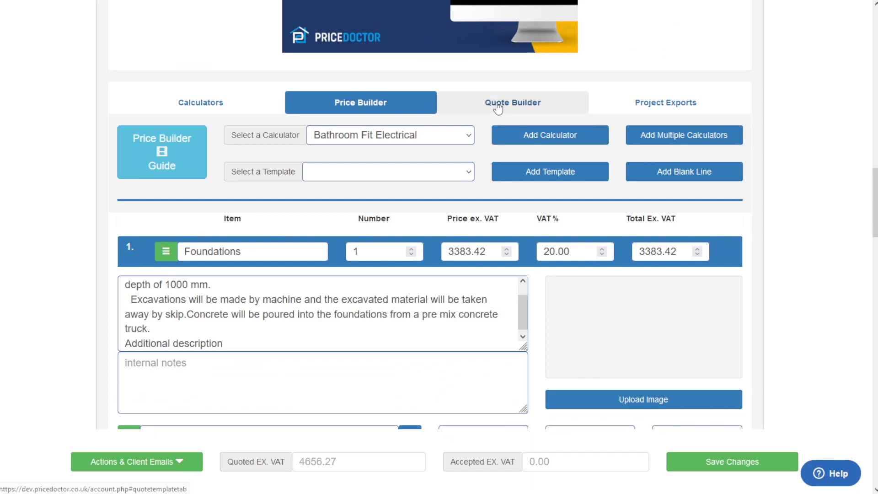
left_click(513, 103)
scroll(208, 246, "down", 1)
left_click_drag(205, 244, 127, 245)
left_click(335, 246)
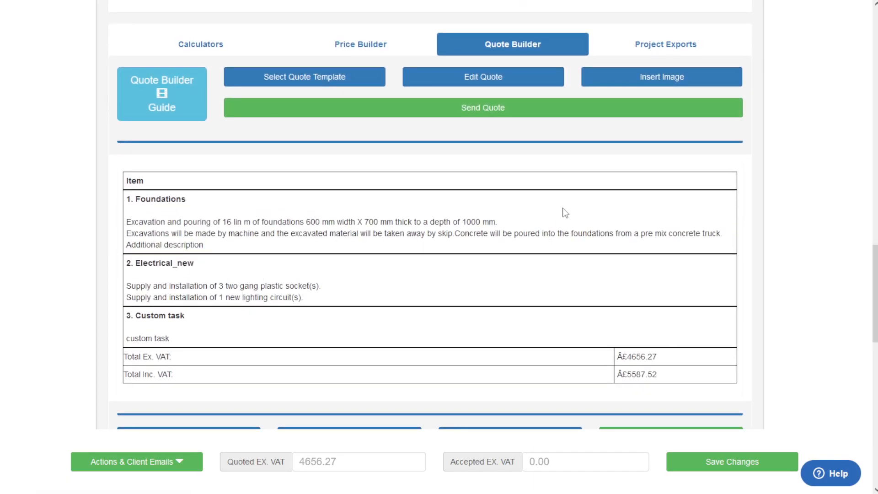
Step: In the quote template options, choose Price Doctor Header as introduction, Price Doctor Footer as sign-off, and "Yes, include images"
left_click_drag(875, 274, 875, 279)
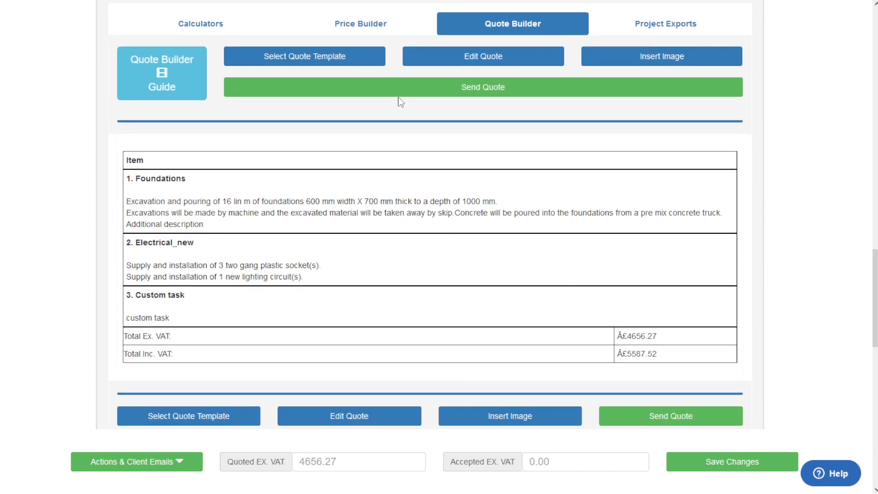
left_click(349, 66)
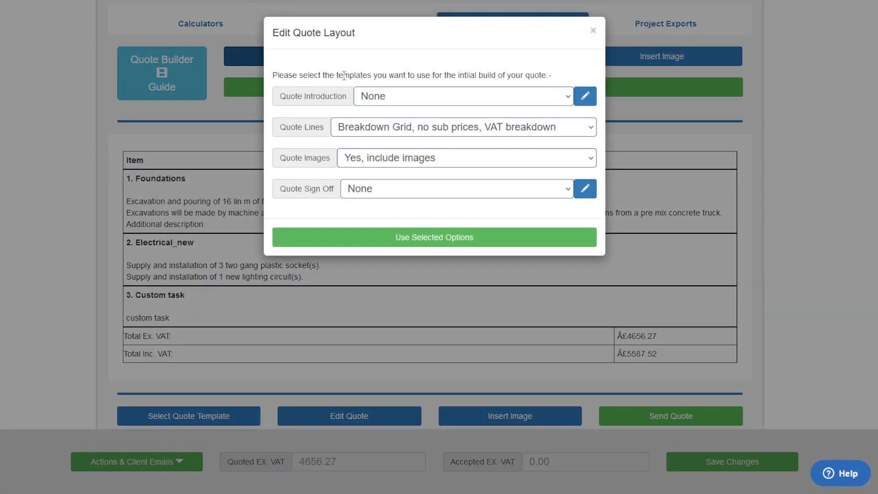
left_click(505, 95)
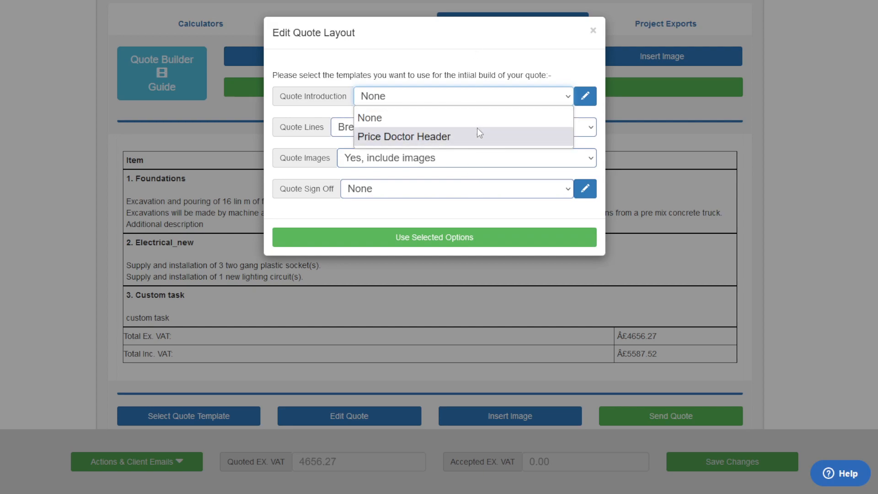
left_click(484, 137)
left_click(411, 189)
left_click(426, 229)
left_click(427, 165)
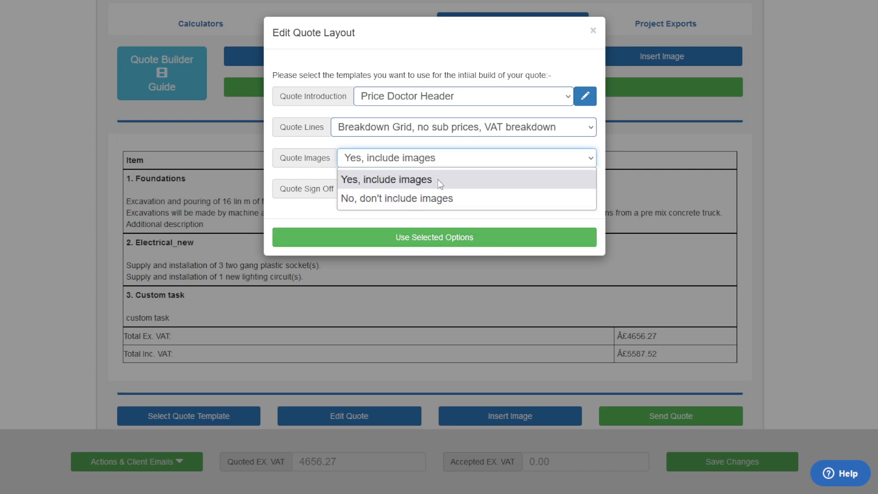
left_click(437, 179)
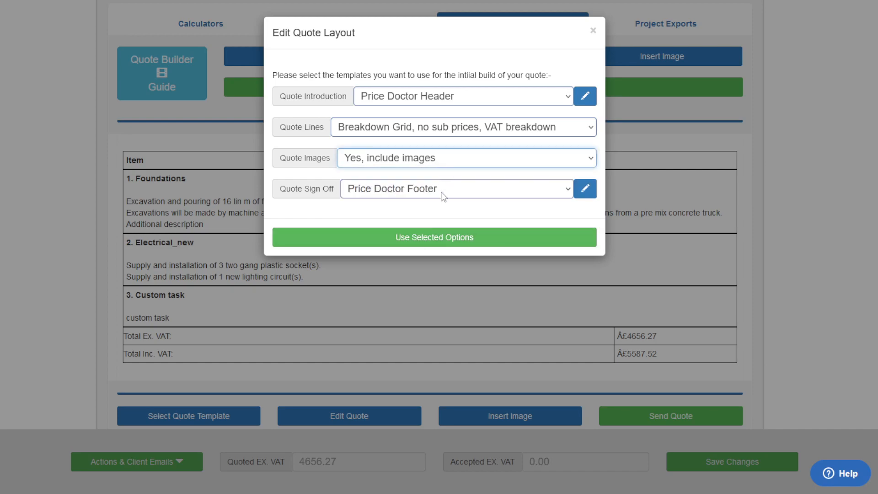
Step: Set the quote lines to "Breakdown Grid, sub prices, VAT breakdown", apply the template options and review the rebuilt quote
left_click(591, 127)
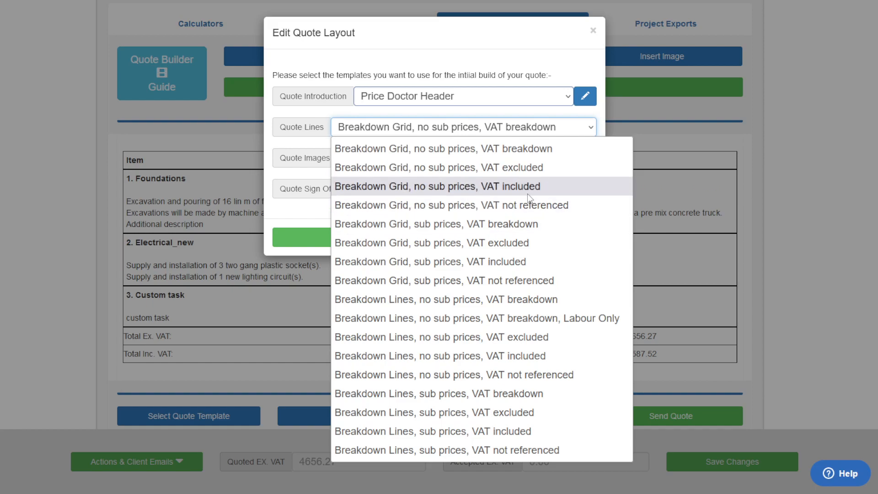
left_click(539, 224)
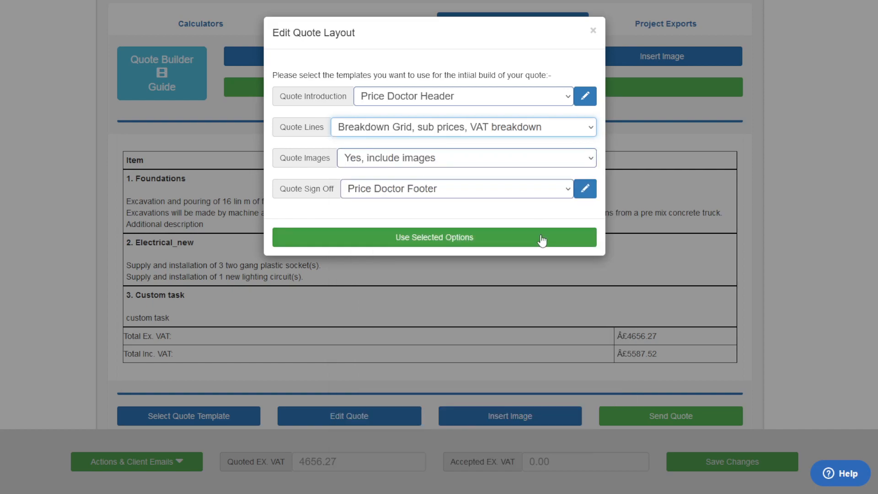
left_click(457, 238)
left_click_drag(875, 259, 875, 267)
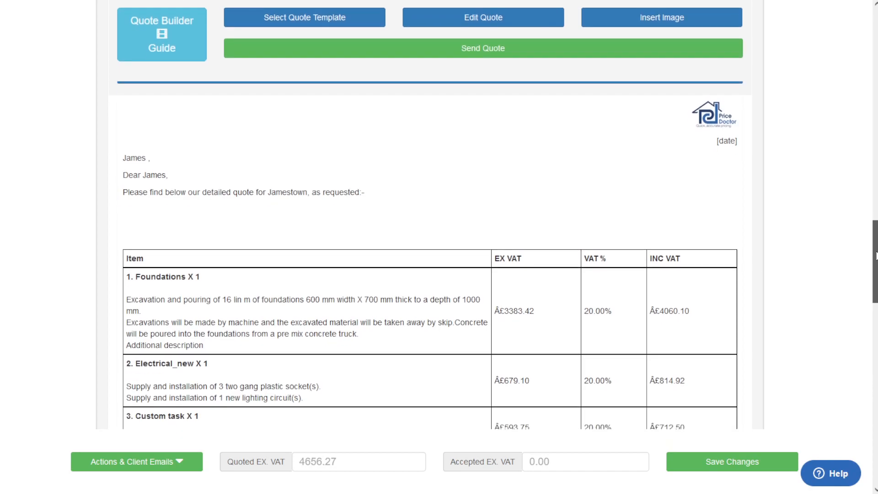
scroll(484, 158, "down", 10)
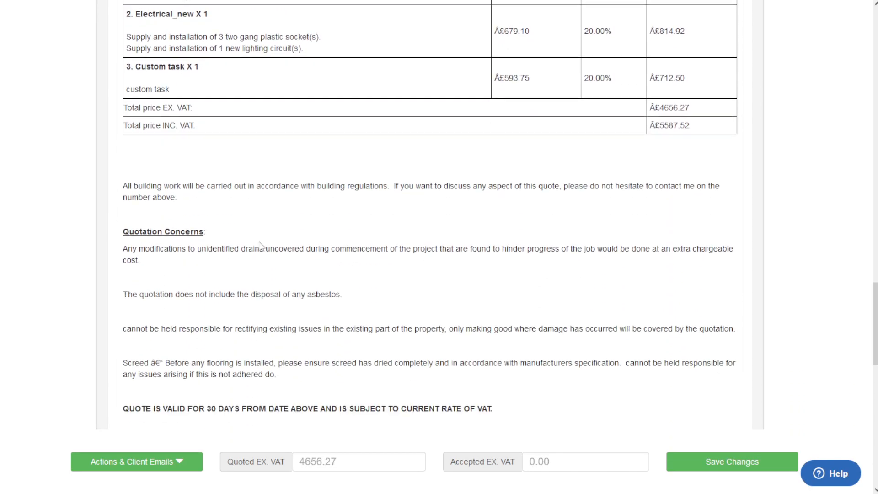
scroll(580, 237, "up", 7)
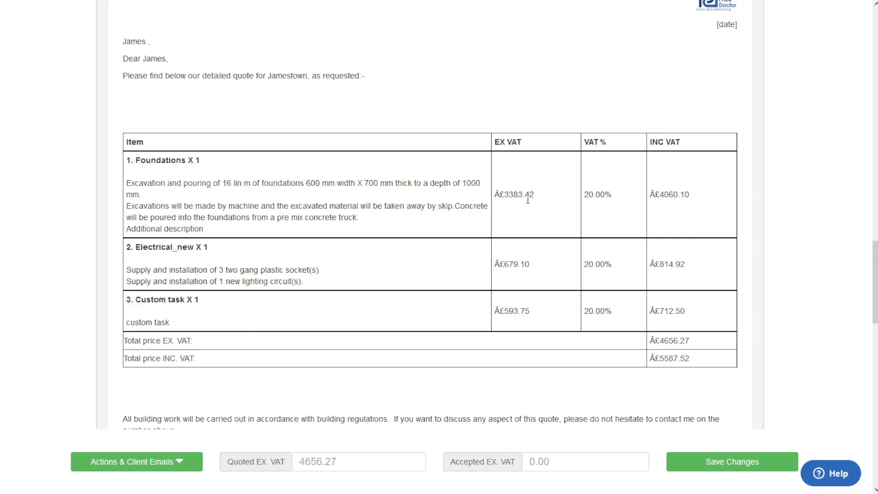
scroll(640, 219, "up", 3)
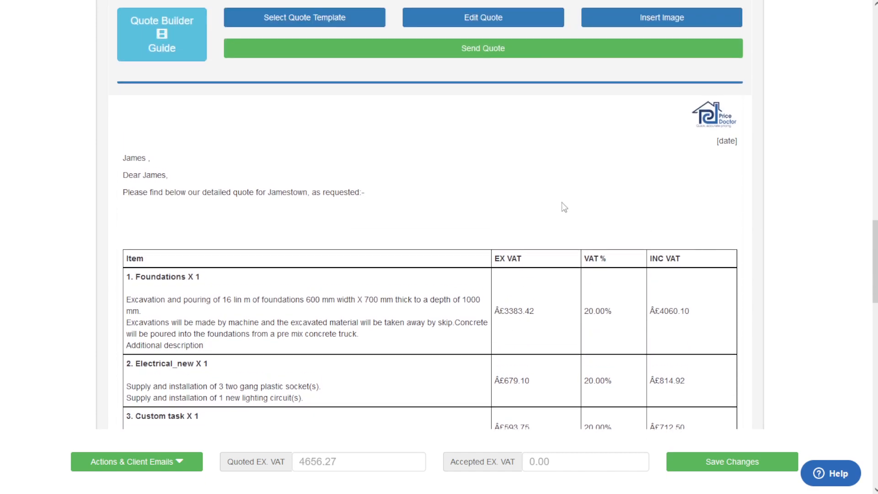
Step: Change the quote lines to "Breakdown Grid, sub prices, VAT not referenced", apply the options and review the price table
left_click(330, 15)
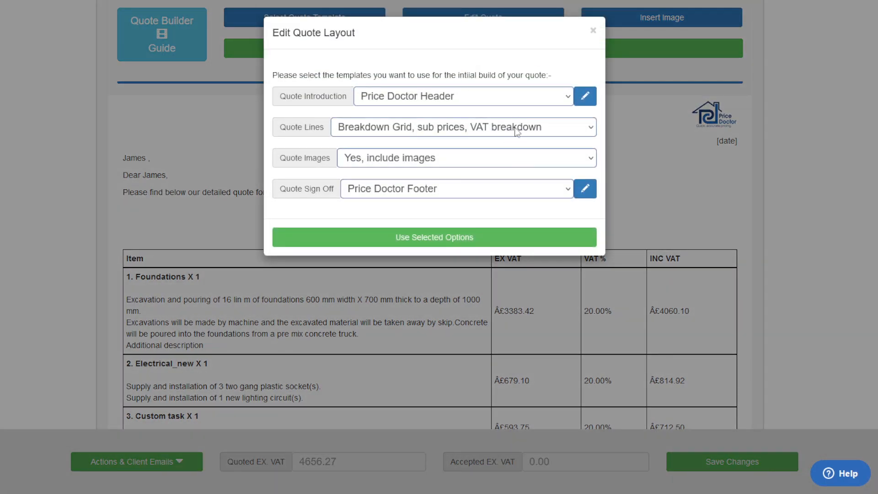
left_click(516, 131)
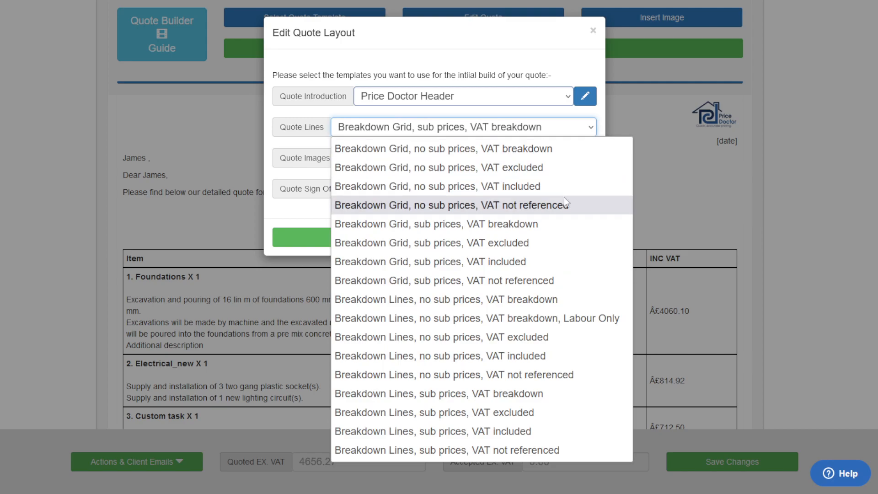
left_click(578, 281)
left_click(498, 240)
scroll(764, 209, "down", 4)
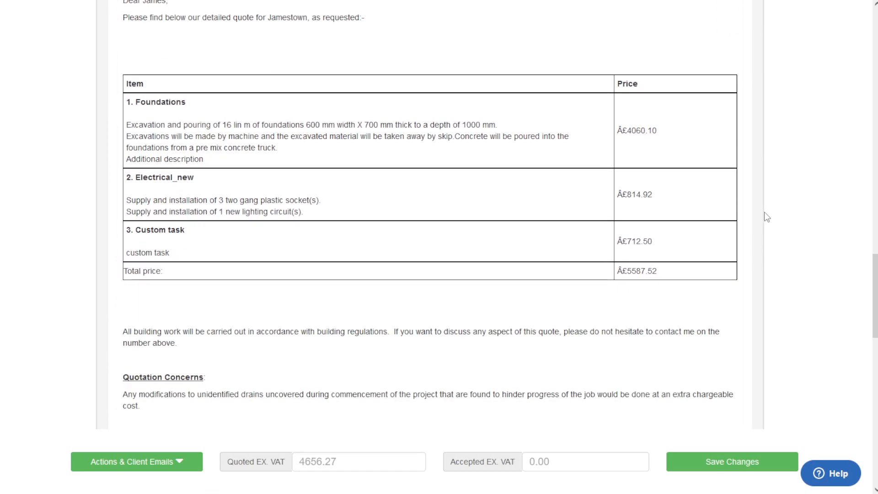
scroll(503, 272, "up", 5)
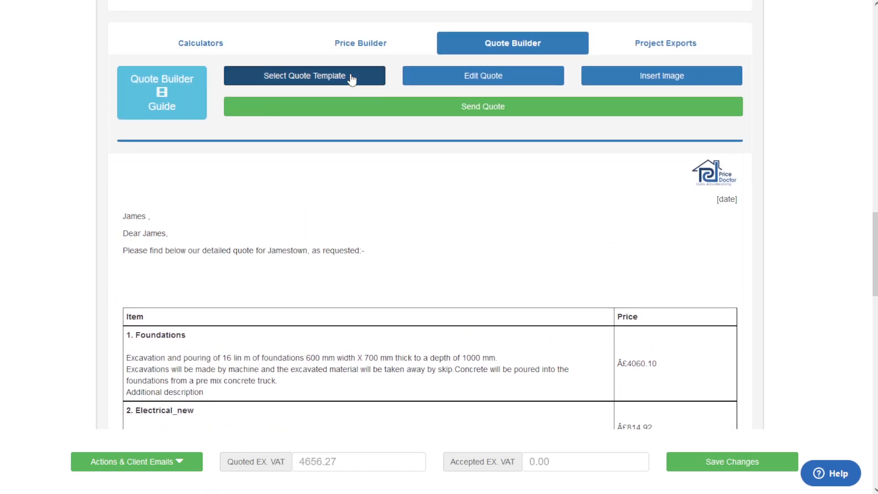
Step: Switch the quote lines to "Breakdown Lines, no sub prices, VAT breakdown, Labour Only" and apply the template options
left_click(351, 79)
left_click(441, 129)
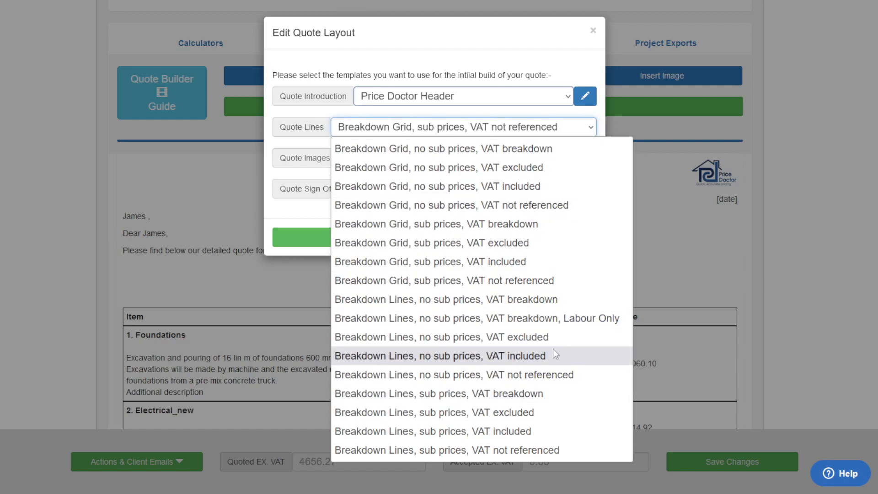
left_click(608, 320)
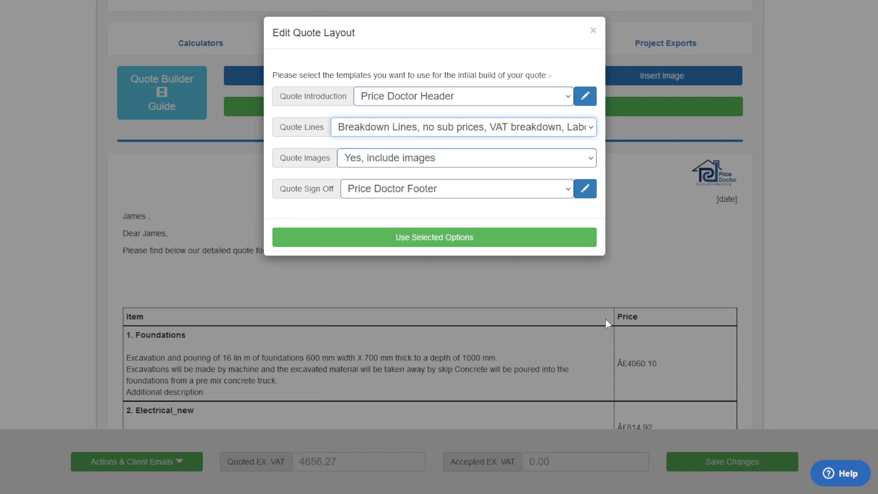
left_click(487, 238)
scroll(671, 221, "down", 8)
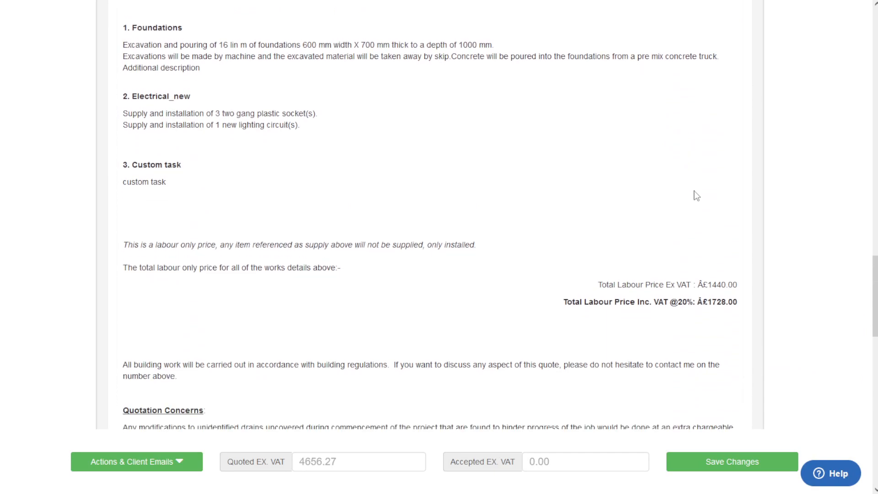
Step: Examine the Foundations item's component breakdown in the price builder, including the options of the groundworks labourer and concrete lines
scroll(727, 229, "up", 1)
scroll(754, 288, "up", 6)
left_click(386, 103)
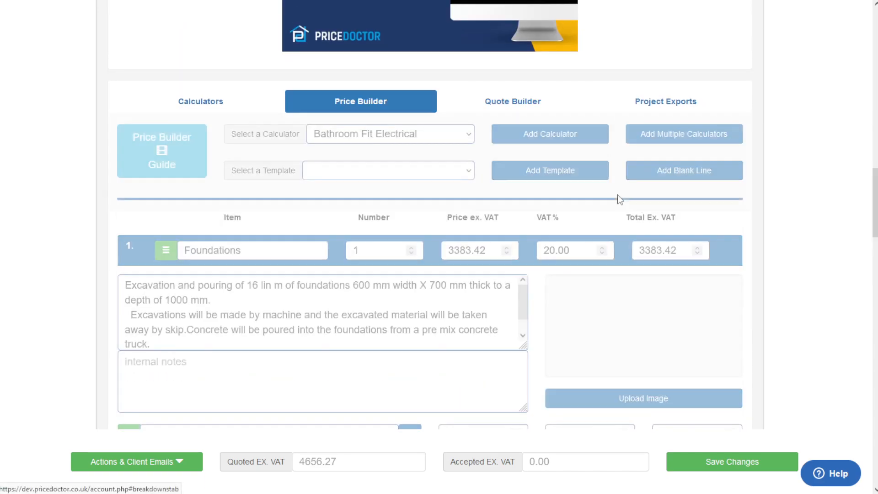
scroll(593, 191, "down", 8)
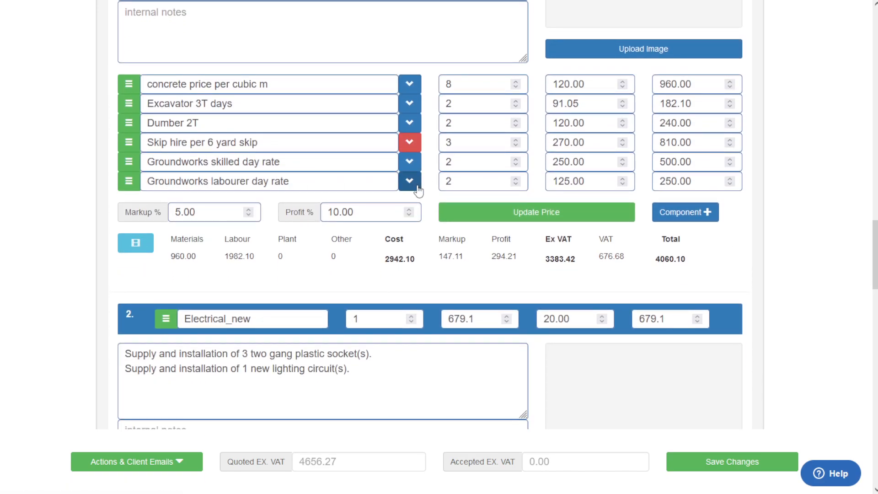
left_click(417, 186)
left_click(417, 185)
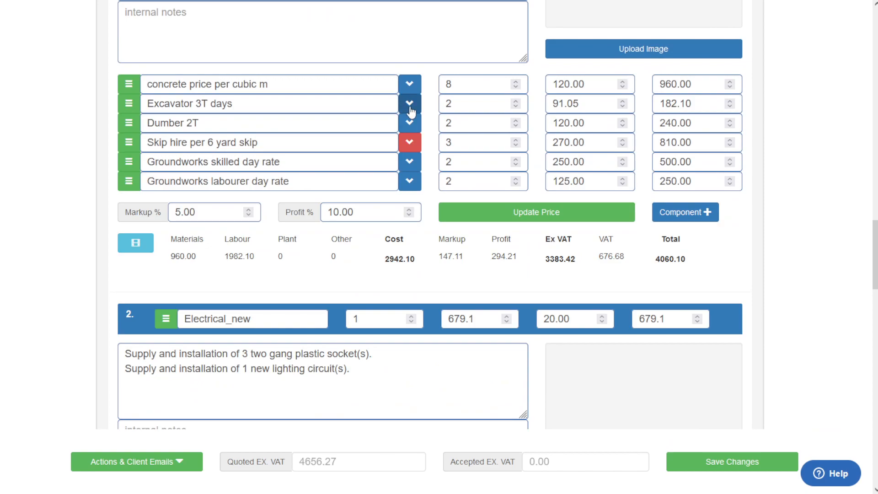
left_click(410, 90)
left_click(411, 92)
scroll(564, 276, "up", 9)
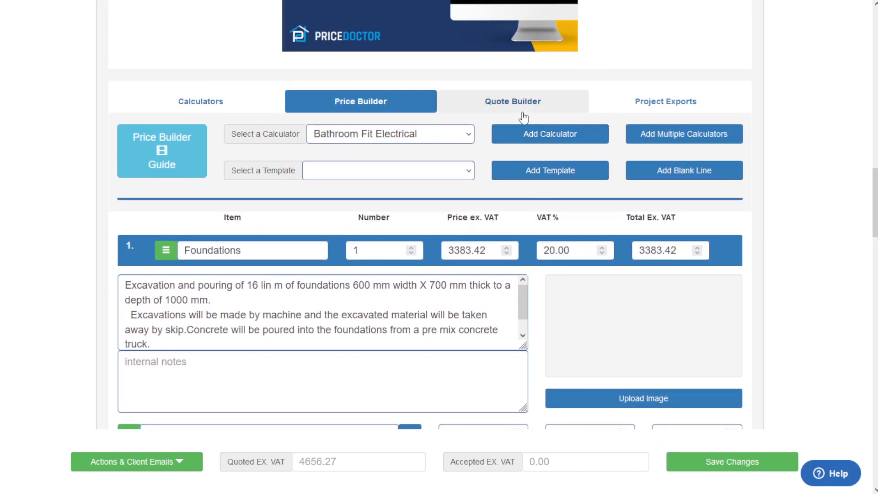
Step: Return to the quote, set its quote lines to "Breakdown Grid, sub prices, VAT breakdown" and apply the template options
left_click(521, 109)
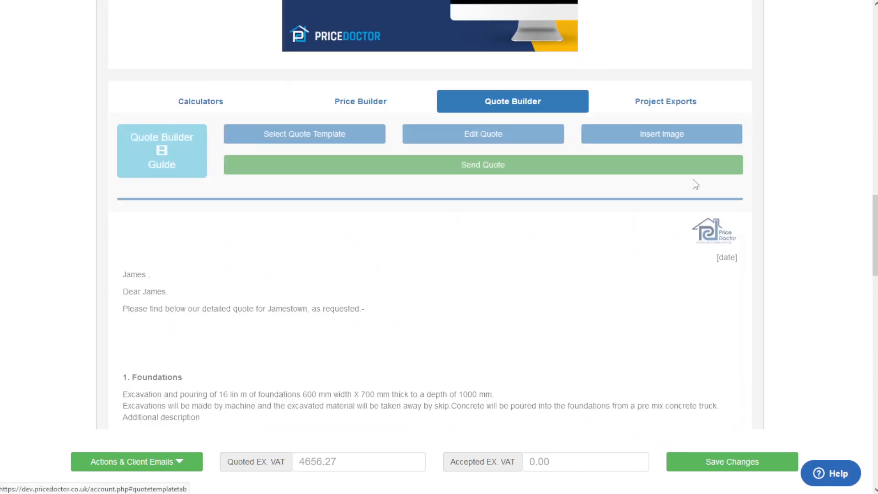
scroll(874, 236, "down", 7)
scroll(690, 190, "up", 5)
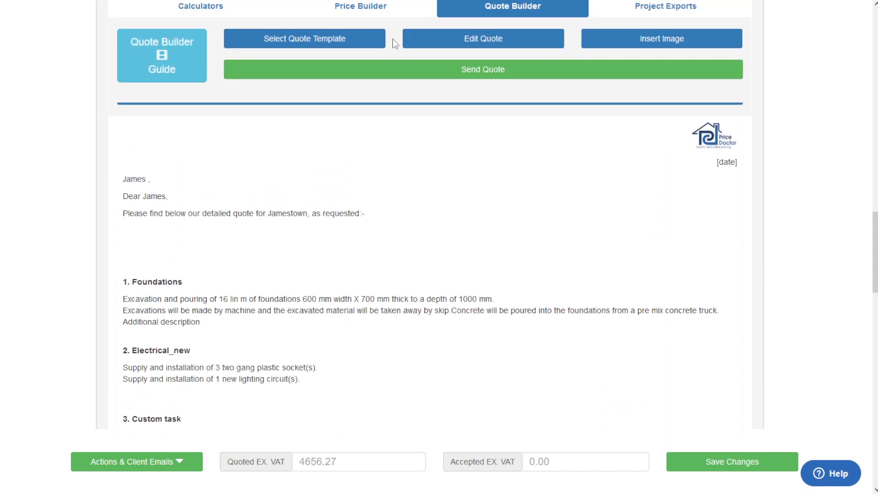
left_click(366, 39)
left_click(424, 126)
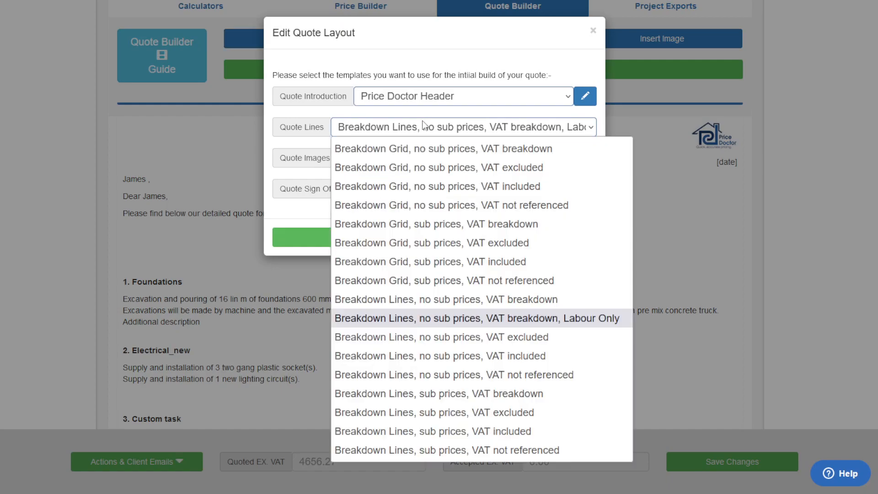
left_click(535, 220)
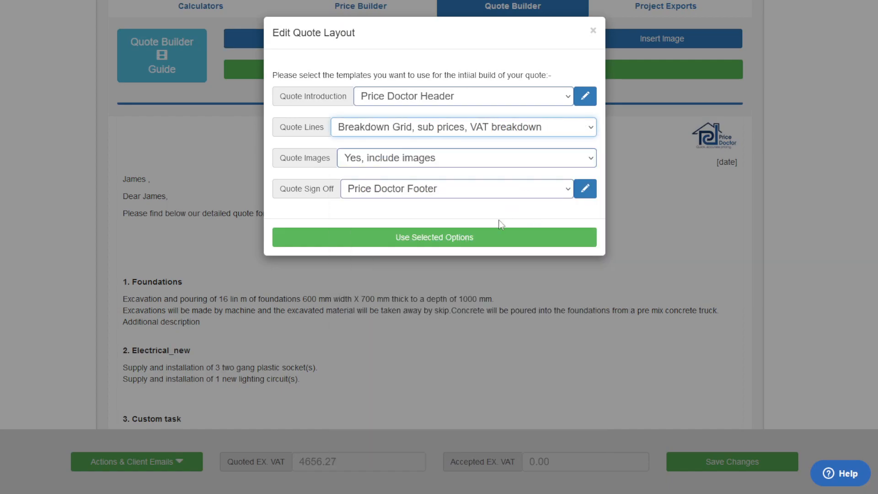
left_click(457, 246)
scroll(548, 192, "down", 2)
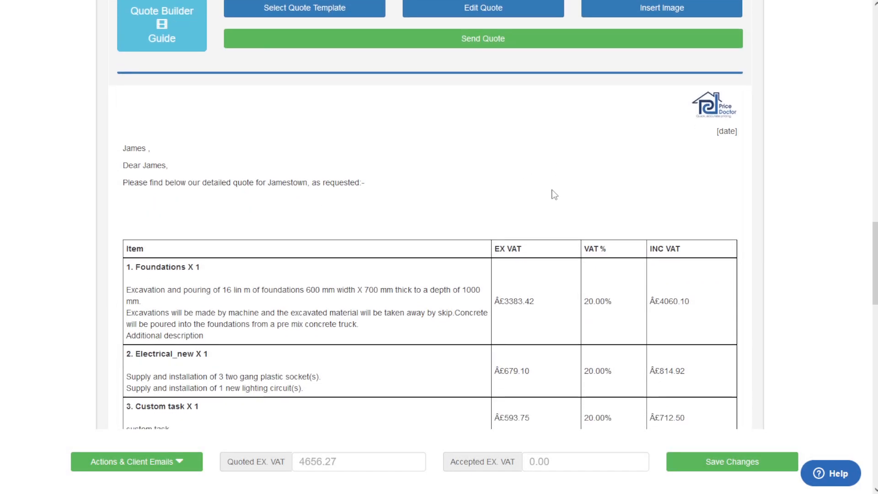
scroll(525, 204, "up", 2)
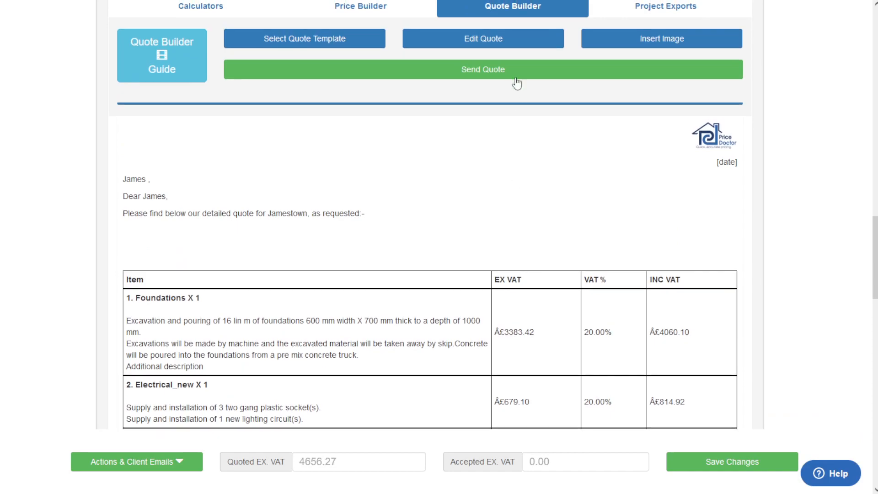
Step: Edit the quote introduction to add the client's surname initial after the first name in the greeting, and save the changes
left_click(504, 41)
scroll(414, 165, "down", 1)
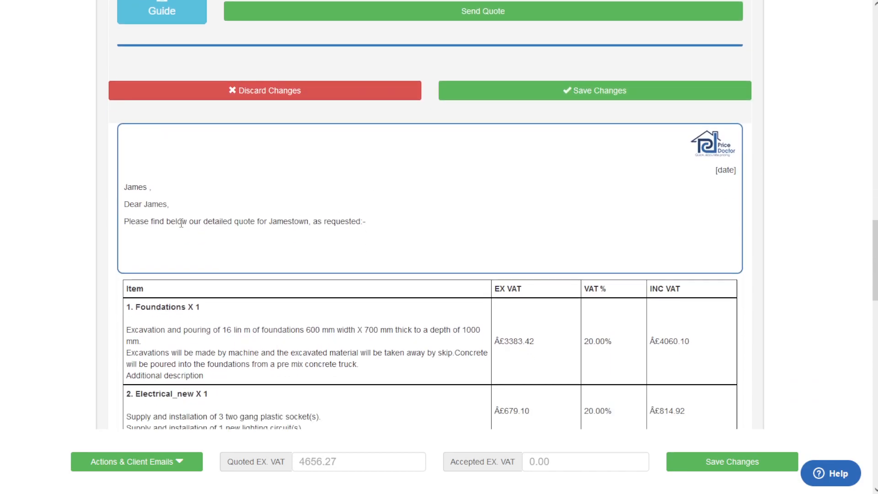
left_click(216, 204)
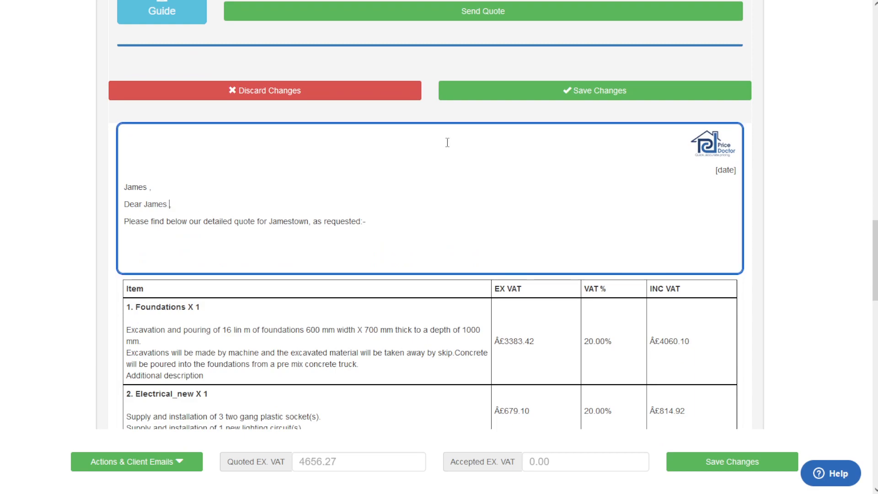
type("GF")
key("BackSpace")
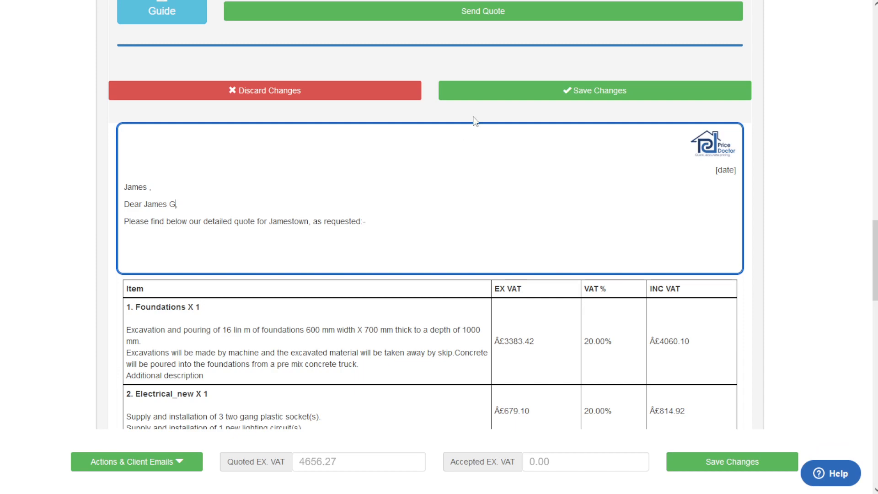
left_click(550, 90)
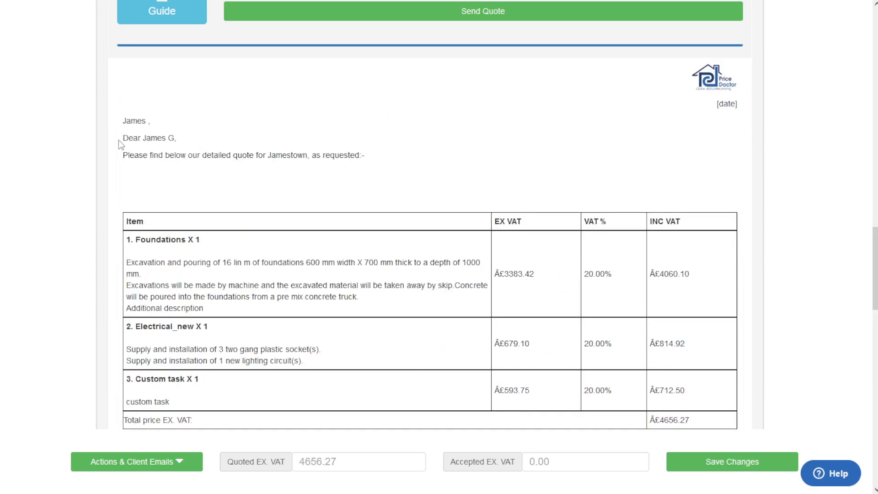
scroll(517, 195, "down", 1)
scroll(588, 146, "up", 2)
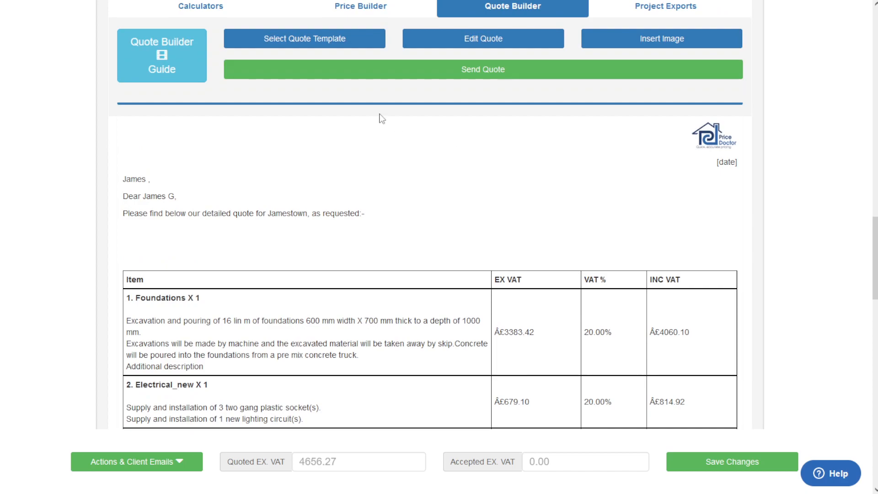
Step: Reopen the quote for editing, look through its editable introduction and sign-off text, and save it
left_click(450, 43)
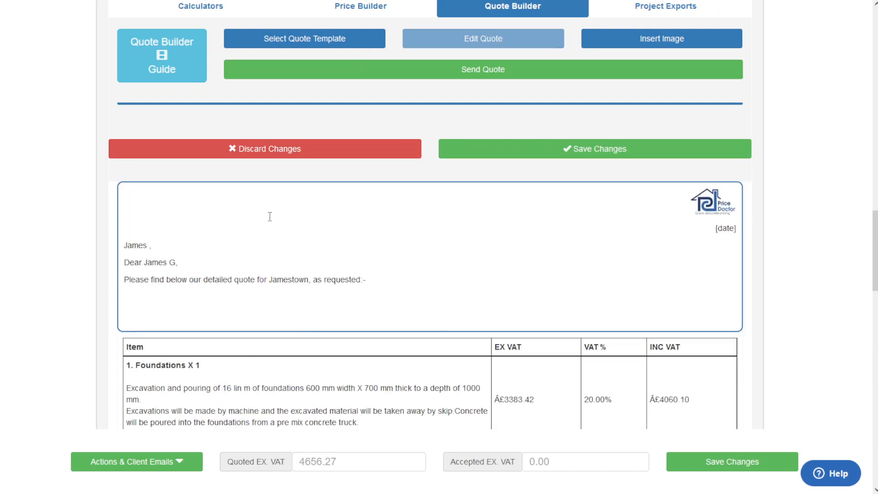
scroll(631, 190, "down", 11)
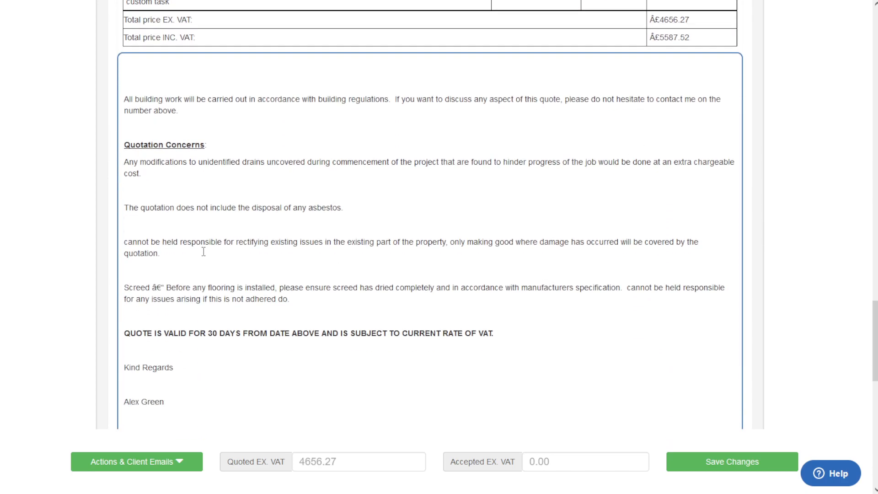
scroll(337, 346, "down", 2)
scroll(552, 209, "up", 13)
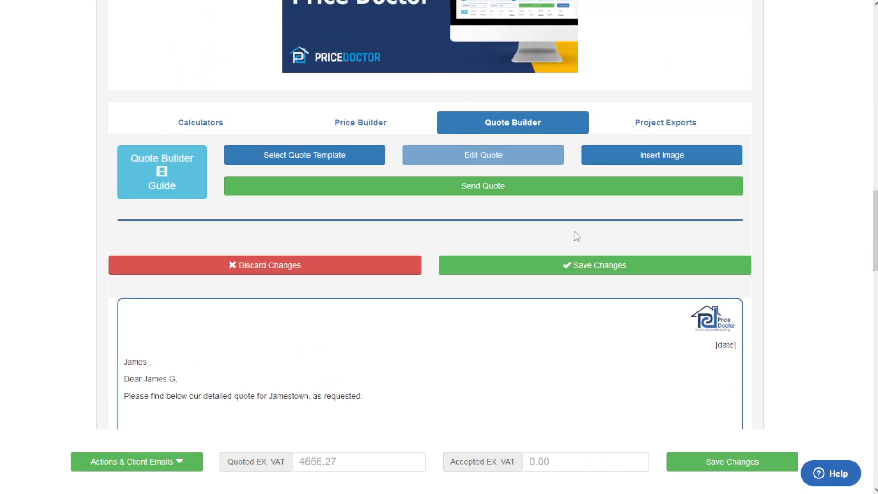
left_click(610, 272)
Step: In the price builder, add the line "additional work" to the Electrical_new item description and save the project changes
left_click(360, 122)
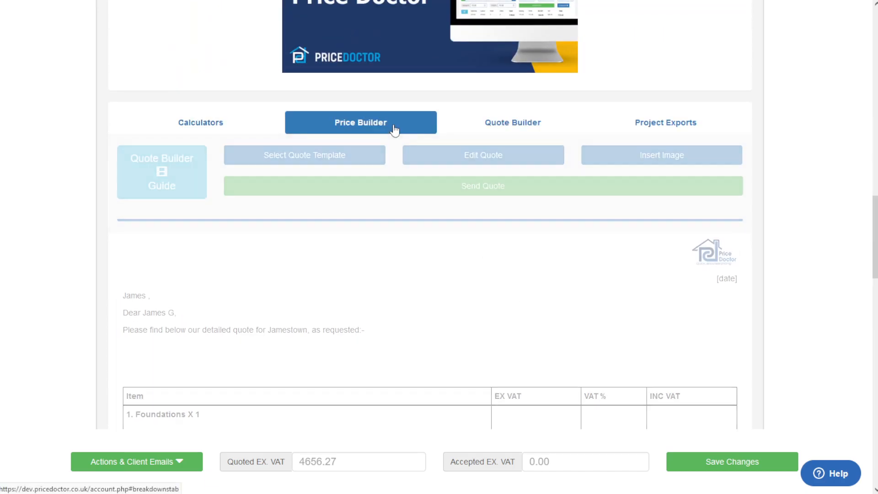
scroll(342, 246, "down", 8)
left_click(396, 235)
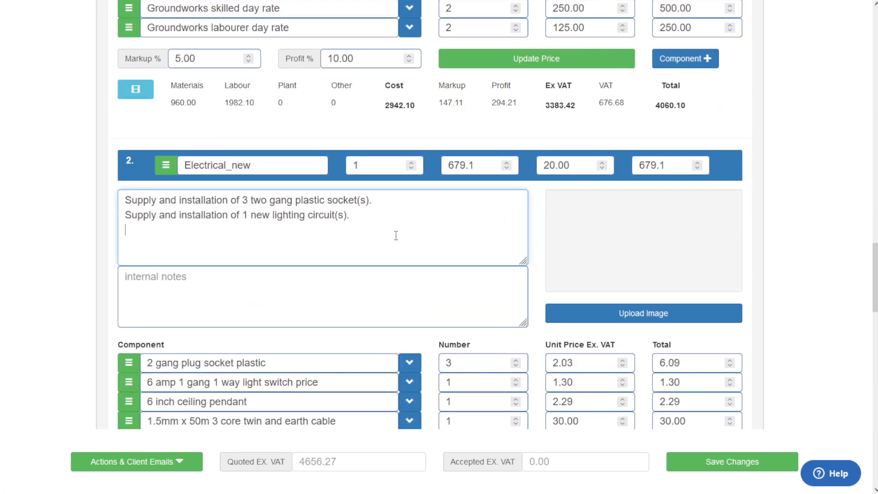
type("additoi")
type("ion")
type("ork")
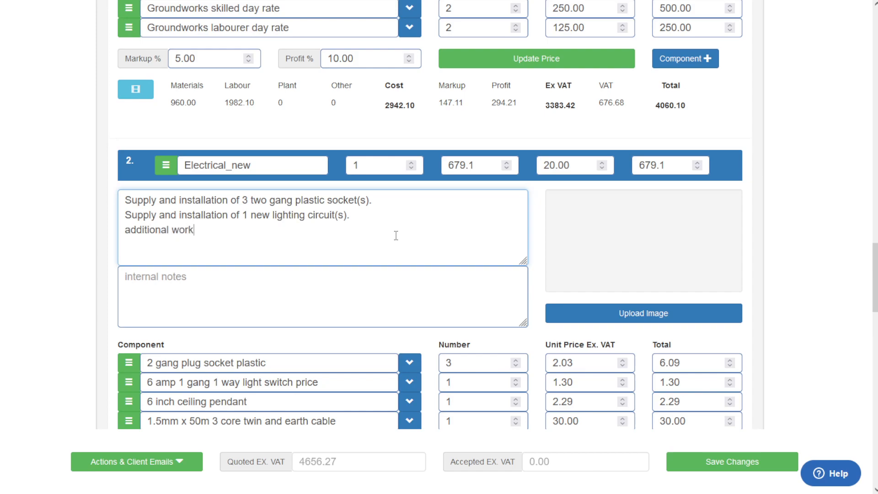
left_click(743, 460)
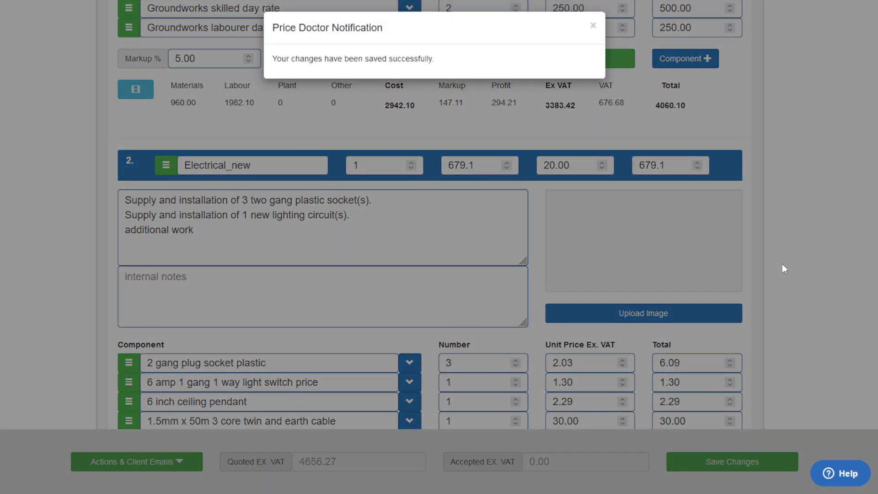
left_click(783, 264)
Step: Return to the quote and check the edited greeting and the added Electrical_new description line
scroll(783, 261, "up", 10)
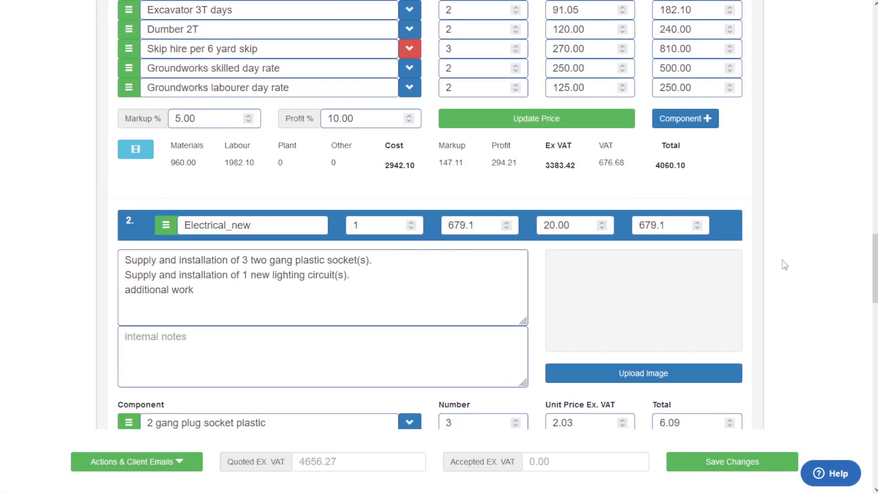
left_click(508, 128)
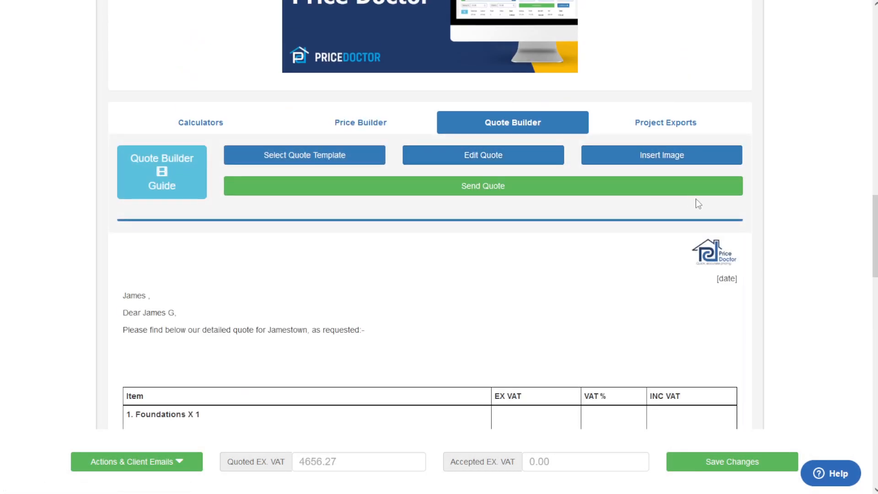
scroll(704, 202, "down", 3)
scroll(709, 201, "down", 1)
left_click_drag(175, 138, 166, 141)
left_click(378, 128)
scroll(385, 130, "down", 3)
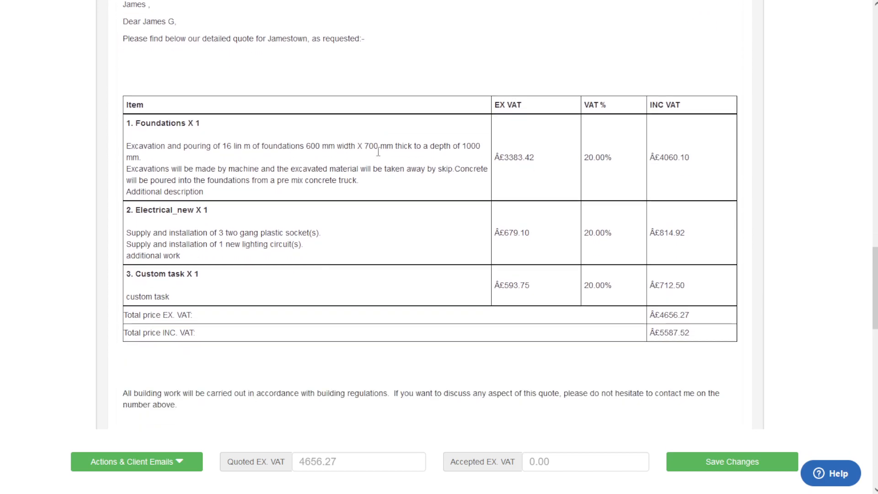
left_click_drag(181, 257, 121, 256)
left_click(227, 260)
Step: Open the email for sending the quote, examine its message text and project link placeholder, and close it without sending
left_click_drag(874, 274, 715, 200)
left_click(577, 168)
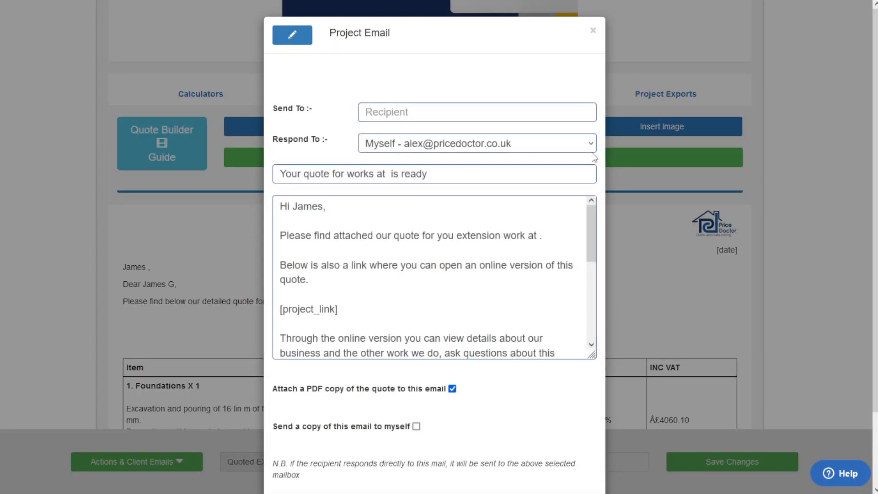
scroll(594, 158, "down", 1)
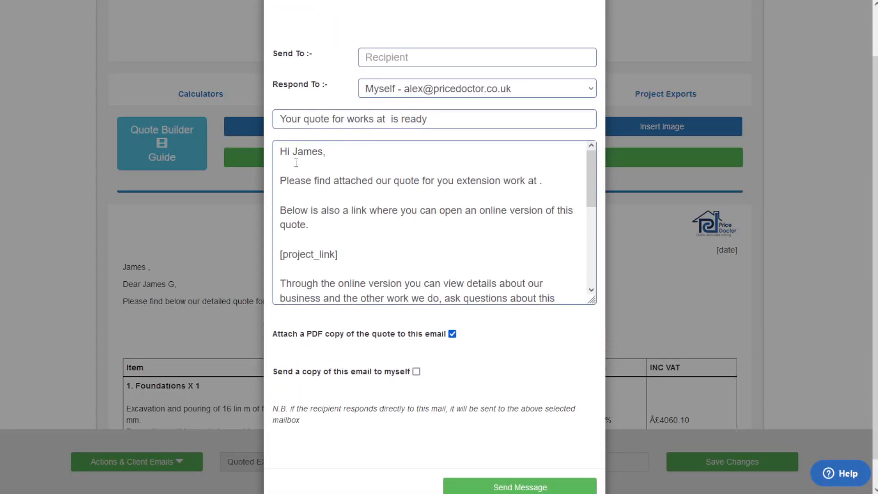
left_click_drag(280, 151, 343, 241)
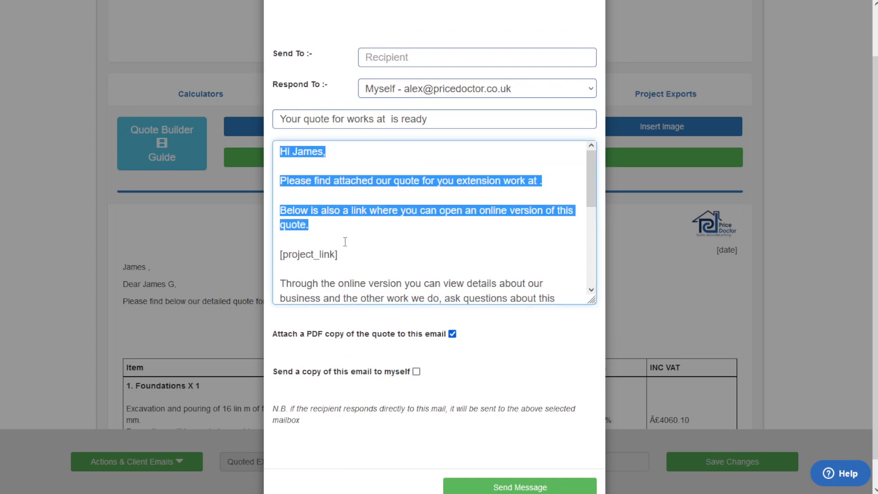
left_click(349, 236)
scroll(348, 235, "down", 1)
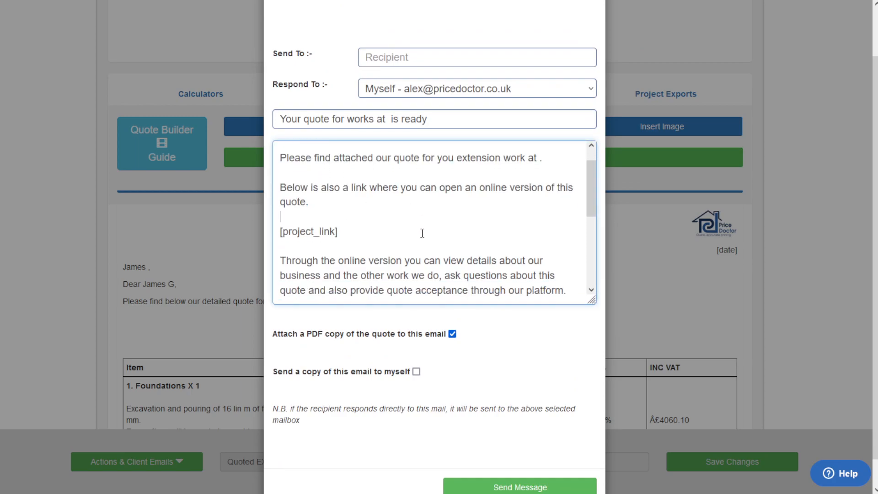
triple_click(362, 186)
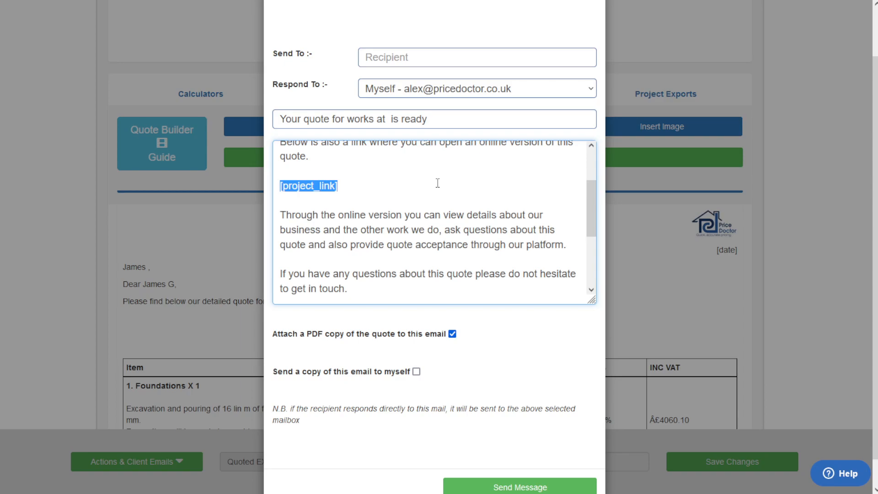
left_click(622, 306)
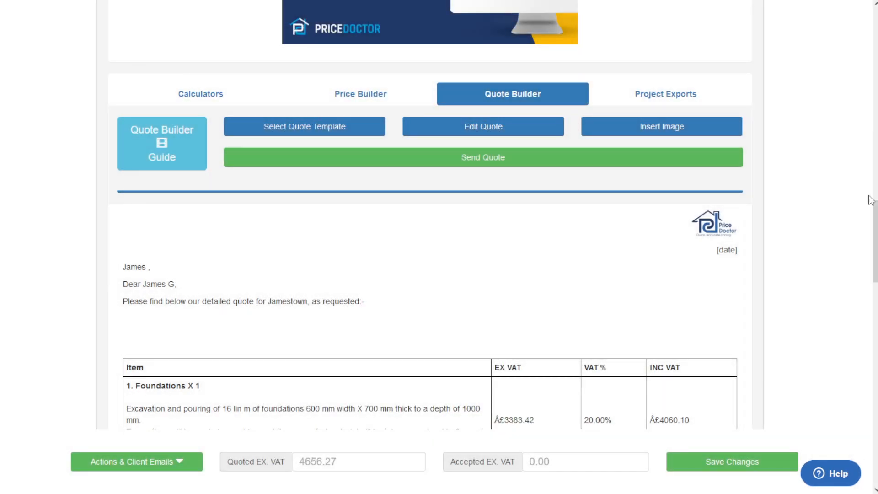
left_click_drag(873, 252, 871, 289)
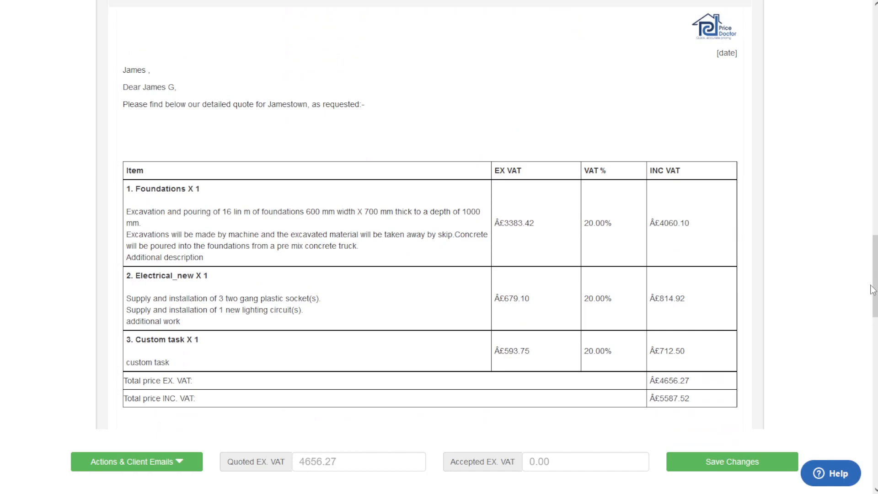